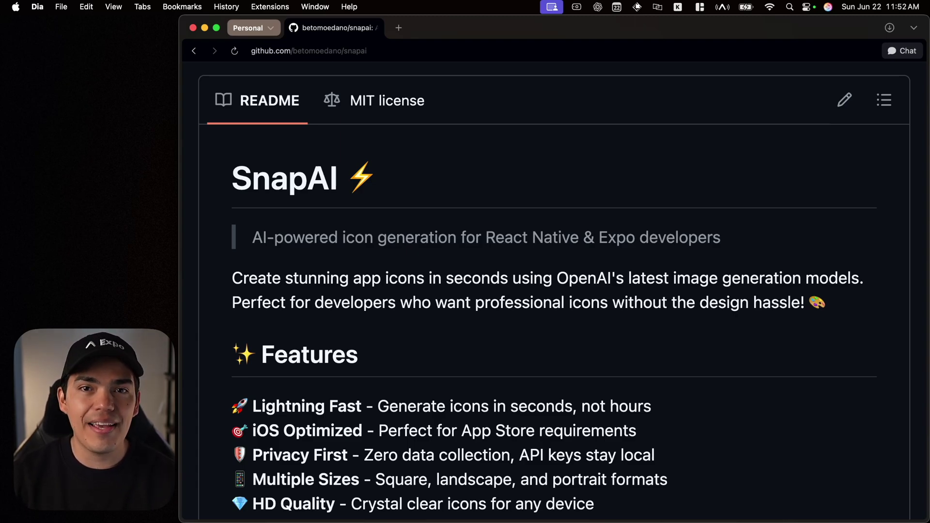
scroll(317, 300, down, 10)
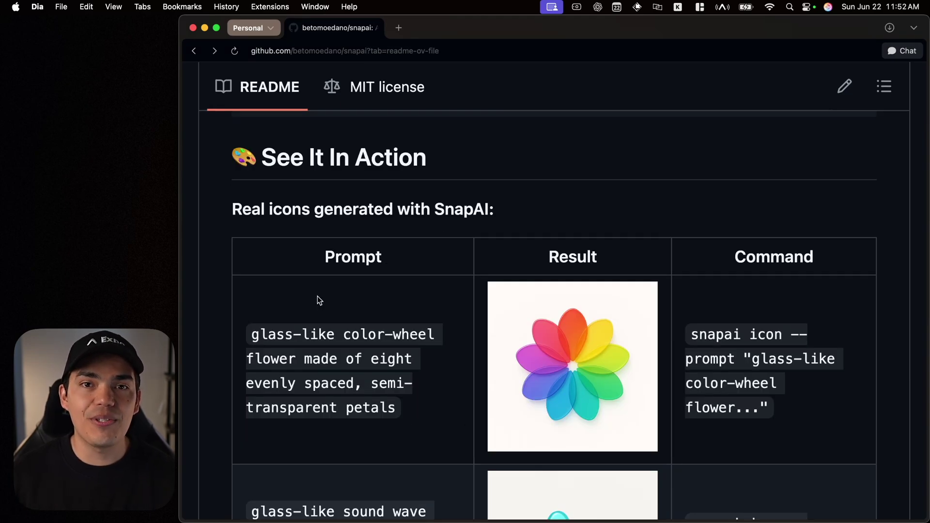
scroll(318, 299, down, 2)
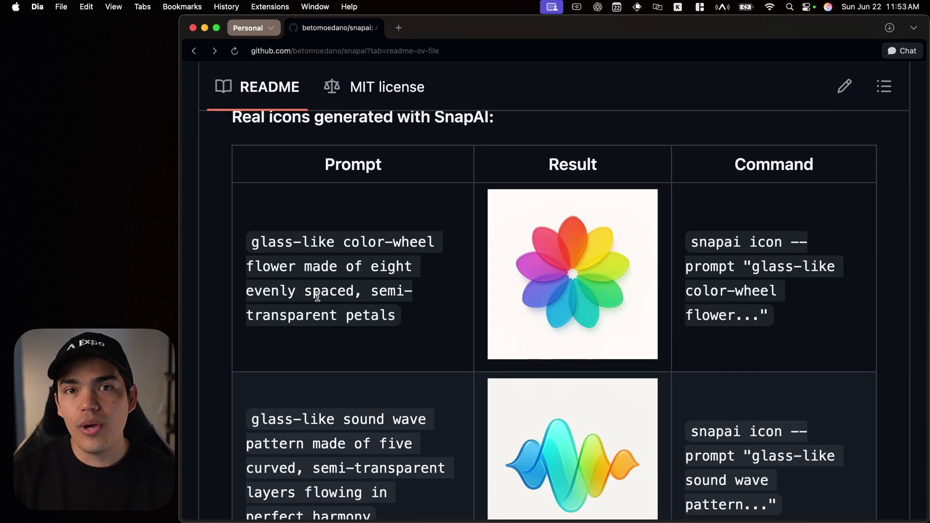
scroll(317, 296, down, 1)
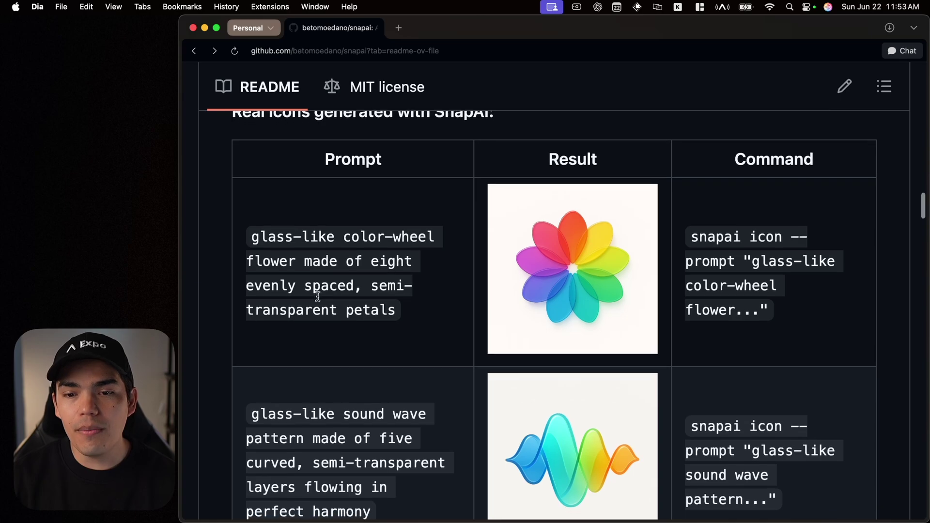
scroll(317, 296, down, 1)
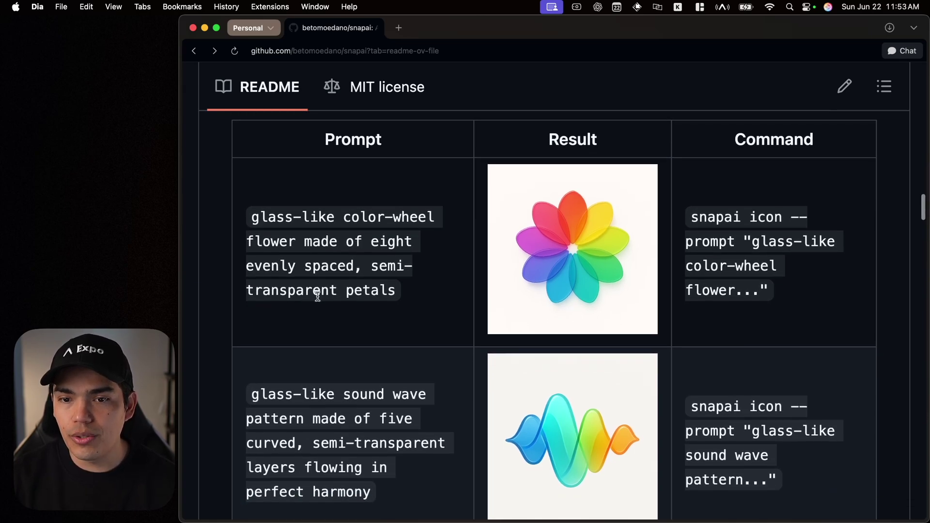
scroll(318, 296, down, 1)
scroll(318, 297, down, 3)
scroll(318, 296, down, 2)
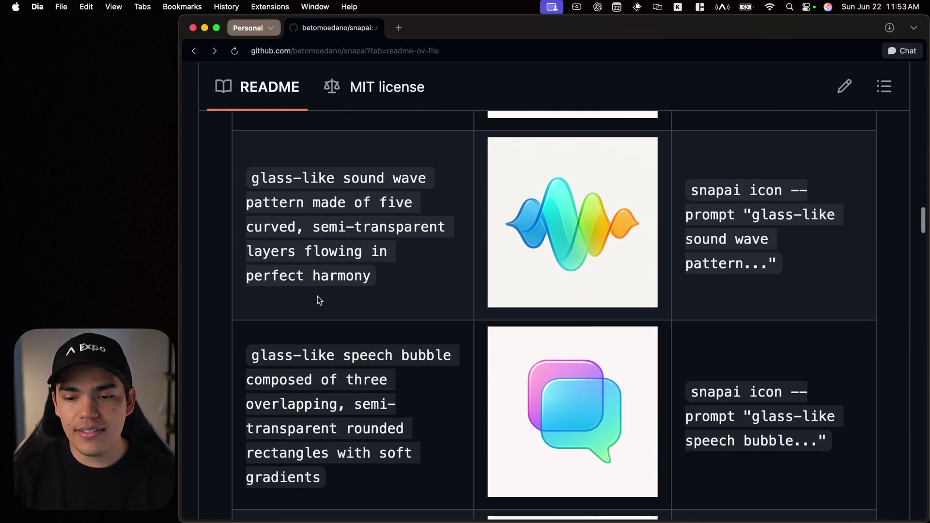
scroll(318, 296, down, 4)
scroll(317, 295, down, 2)
scroll(317, 296, down, 1)
scroll(317, 295, down, 2)
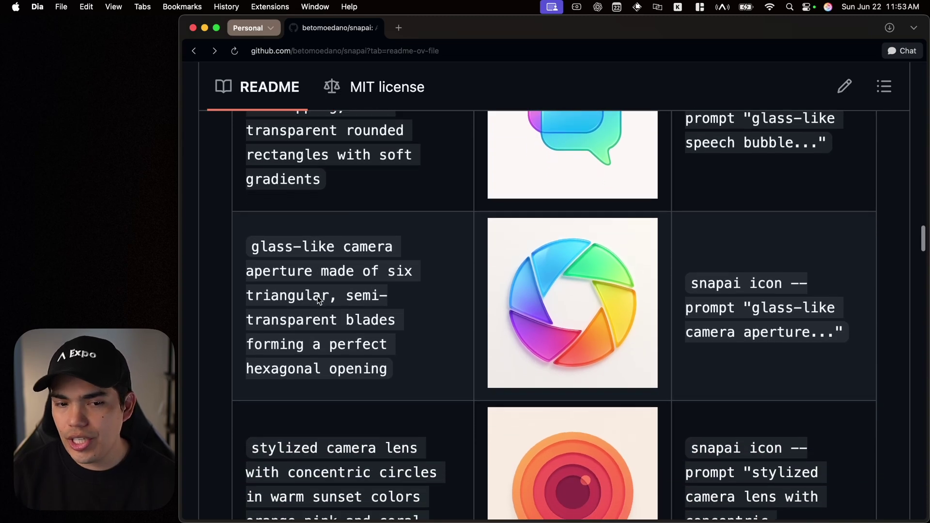
scroll(317, 295, down, 1)
scroll(318, 296, down, 1)
scroll(317, 296, down, 1)
scroll(318, 296, down, 4)
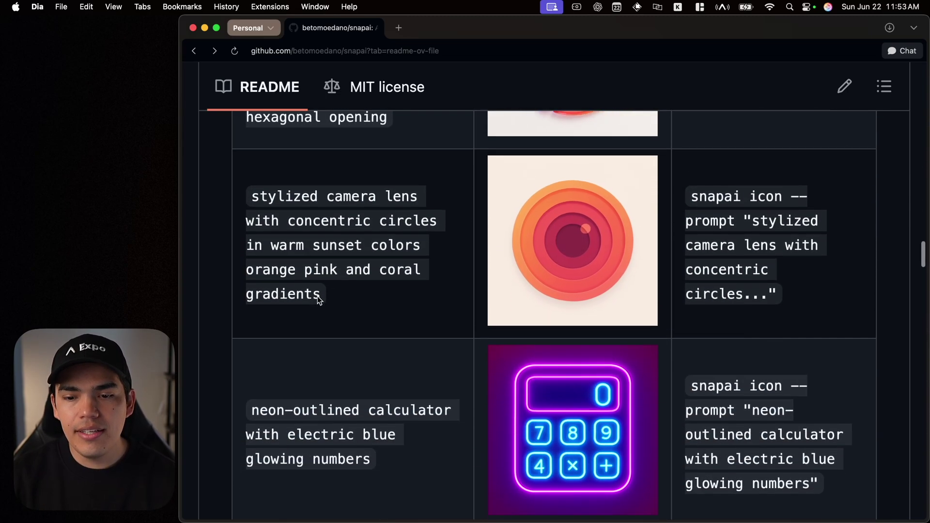
scroll(317, 295, down, 1)
scroll(318, 296, up, 1)
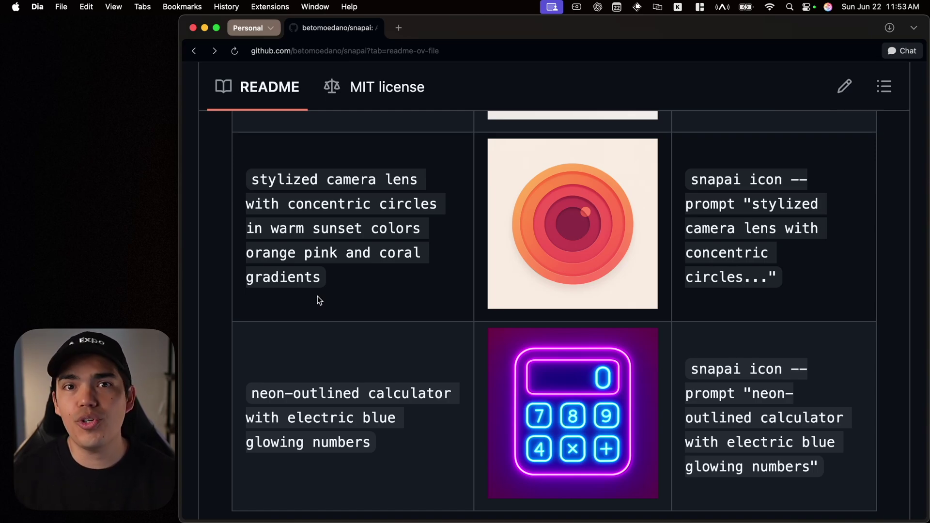
drag(317, 295, 249, 179)
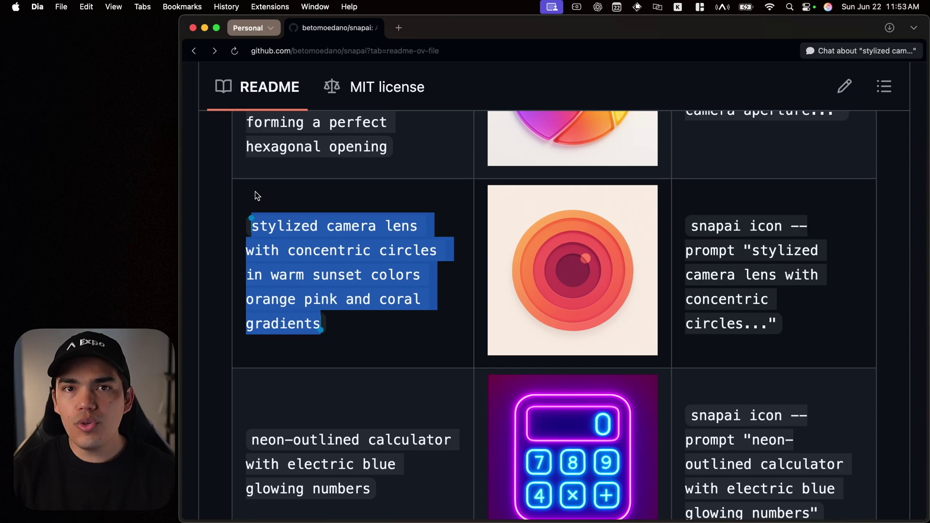
scroll(255, 191, up, 3)
scroll(378, 221, up, 2)
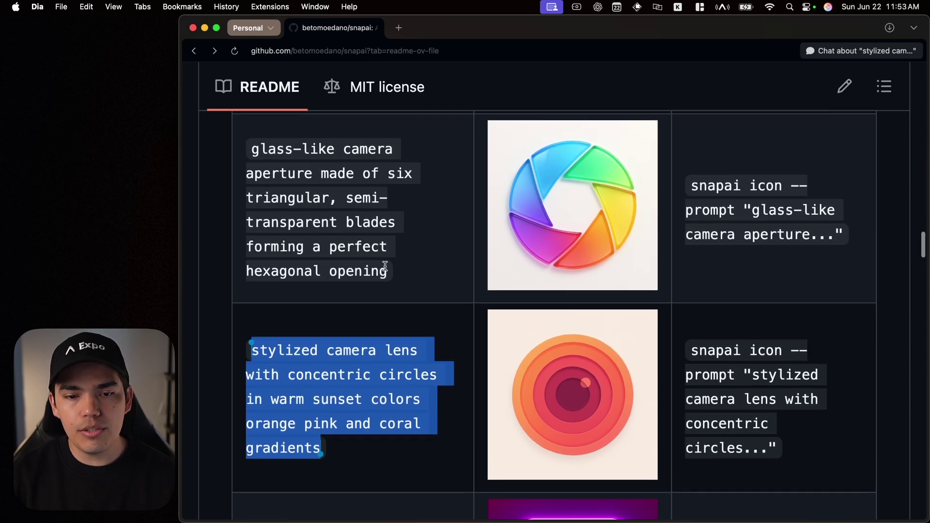
drag(388, 271, 293, 174)
- Copy the 'npx snapai' command from the README's Quick Start installation block
click(340, 190)
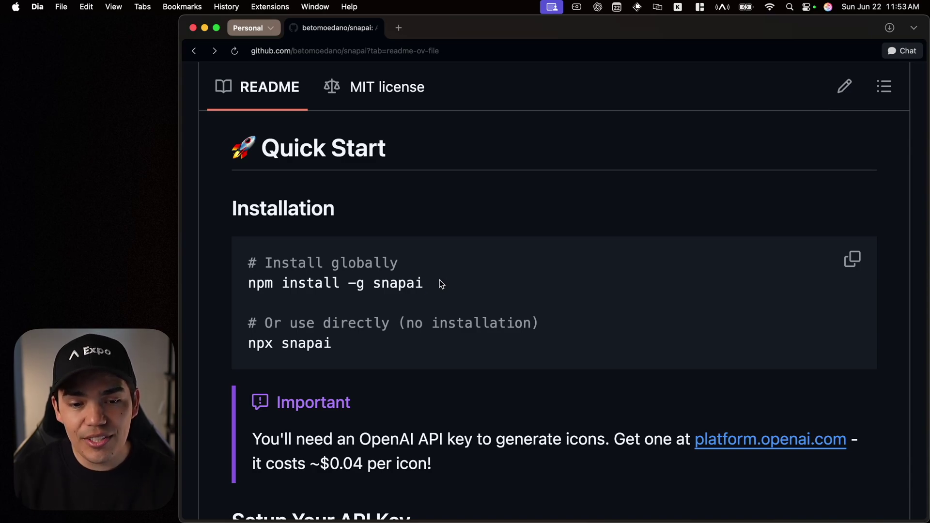
drag(440, 280, 247, 284)
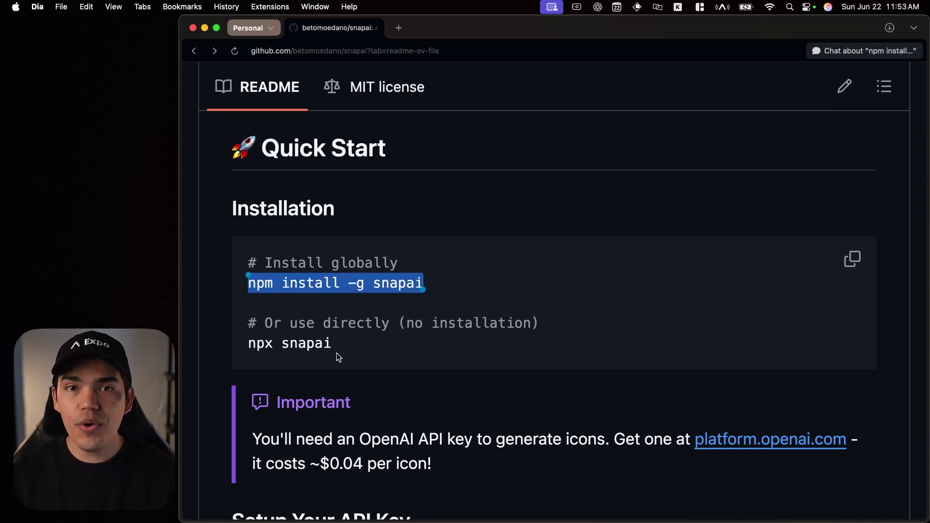
drag(334, 347, 248, 346)
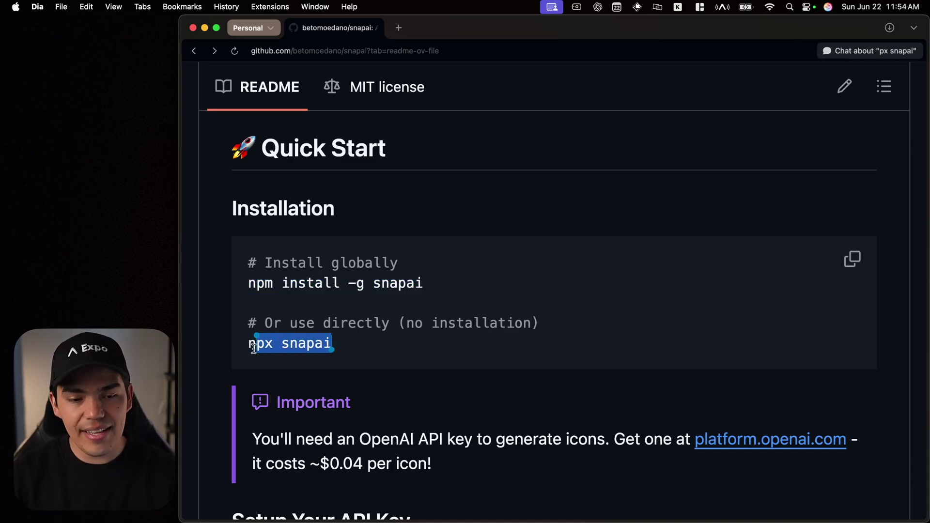
key(super+c)
- Run 'npx snapai' in Cursor's terminal to list its config, help and icon commands
key(ctrl+Right)
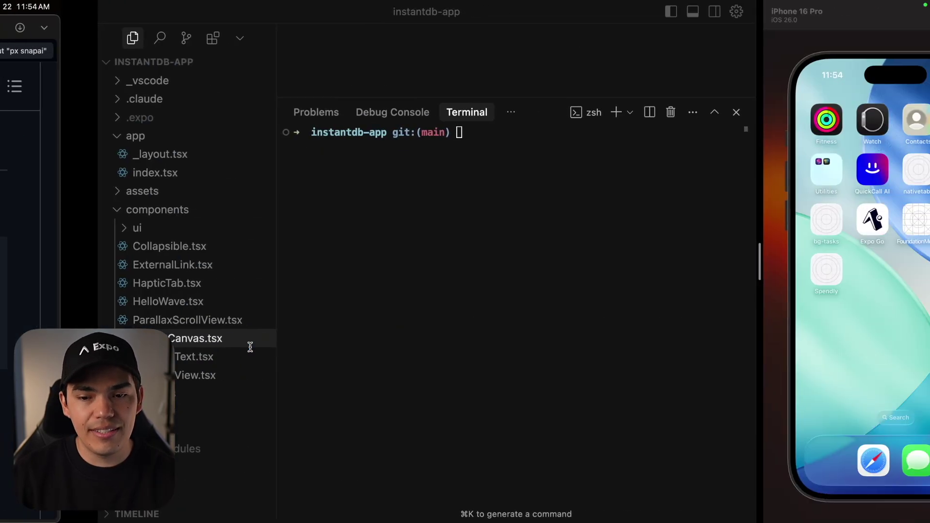
key(super+v)
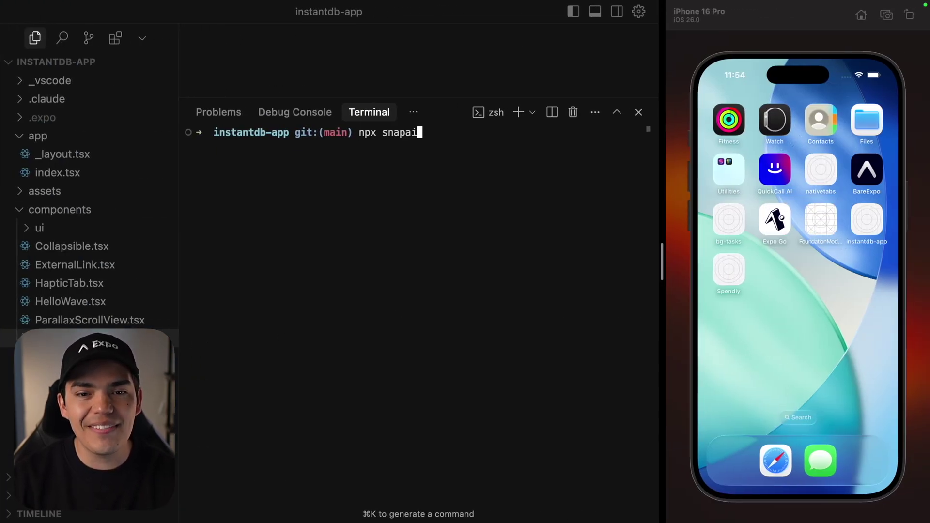
key(Return)
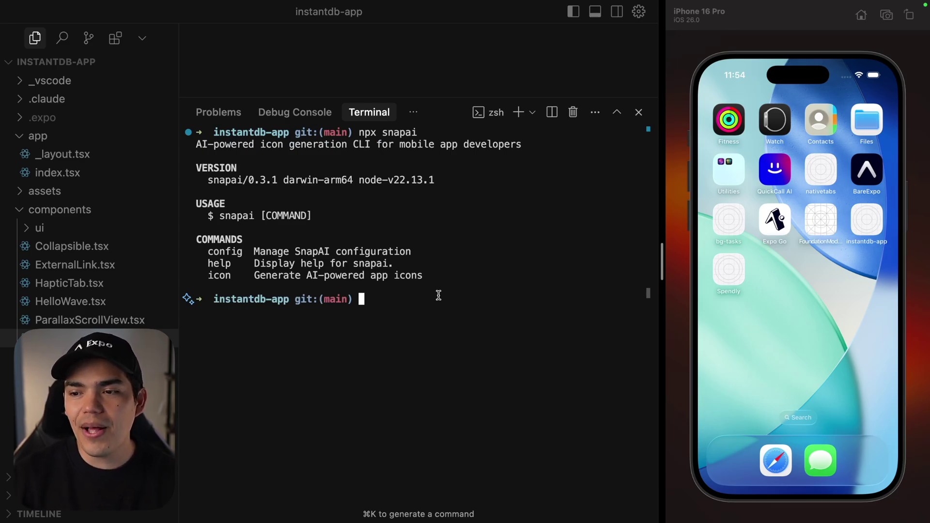
click(865, 215)
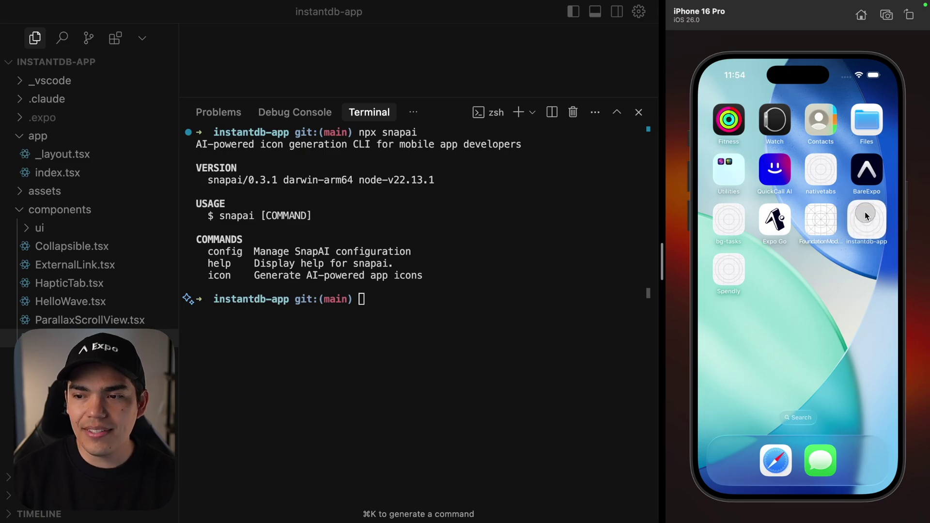
click(527, 272)
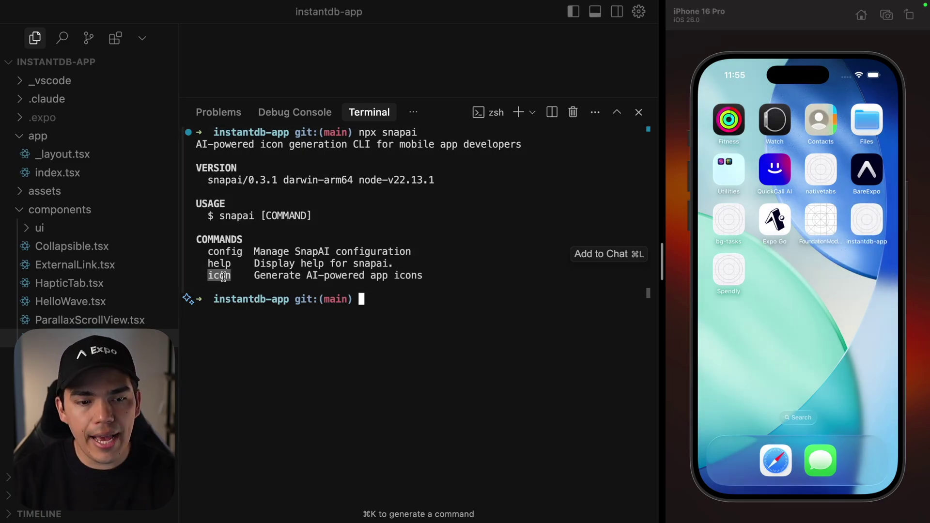
- Run 'npx snapai icon' with a corrected --prompt flag and a minimal shape-sketching app description
key(Up)
text(icon )
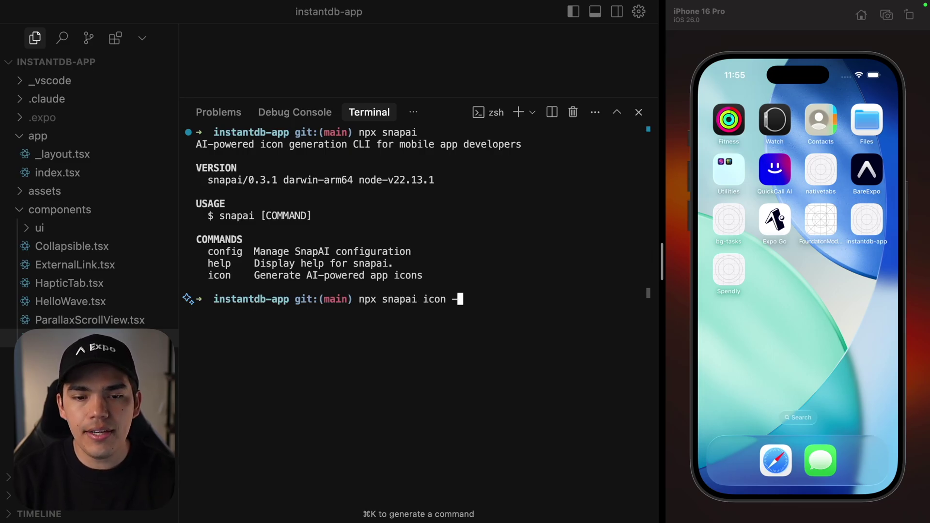
text(--pr)
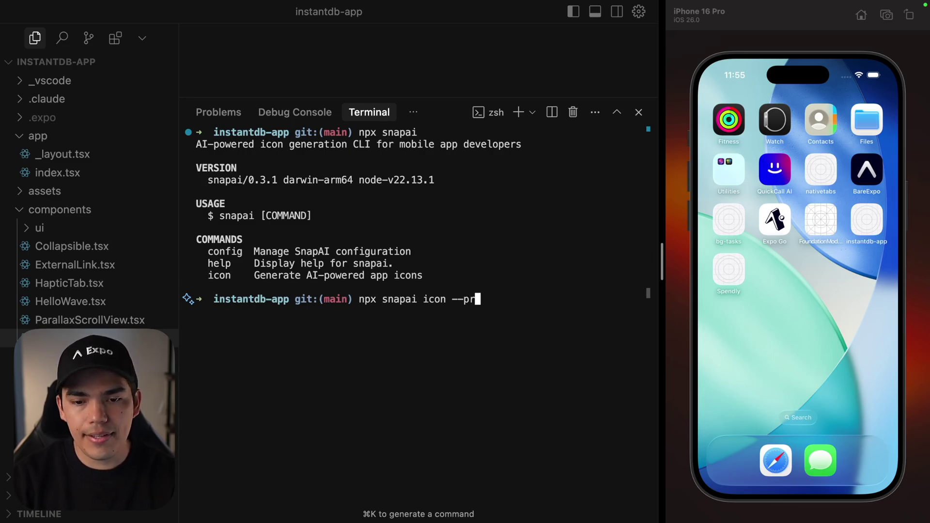
key(BackSpace)
key(BackSpace)
key(BackSpace)
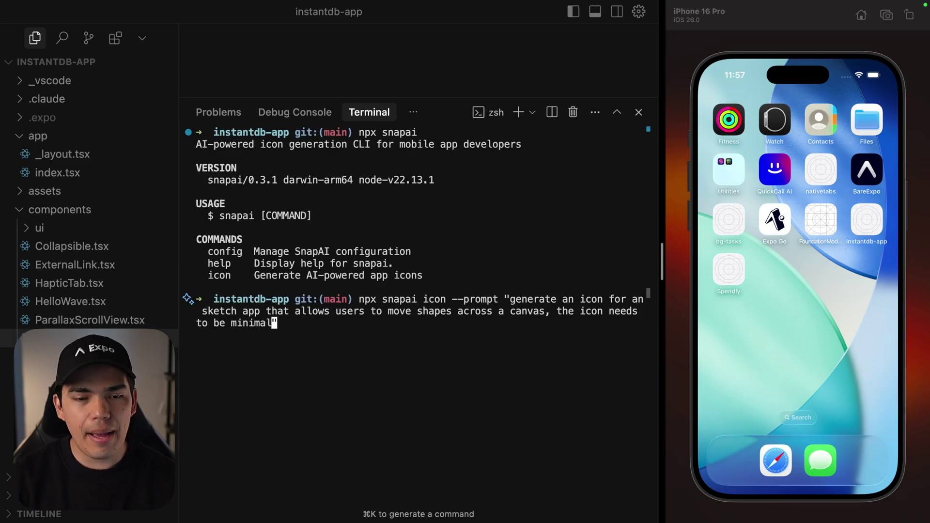
key(Return)
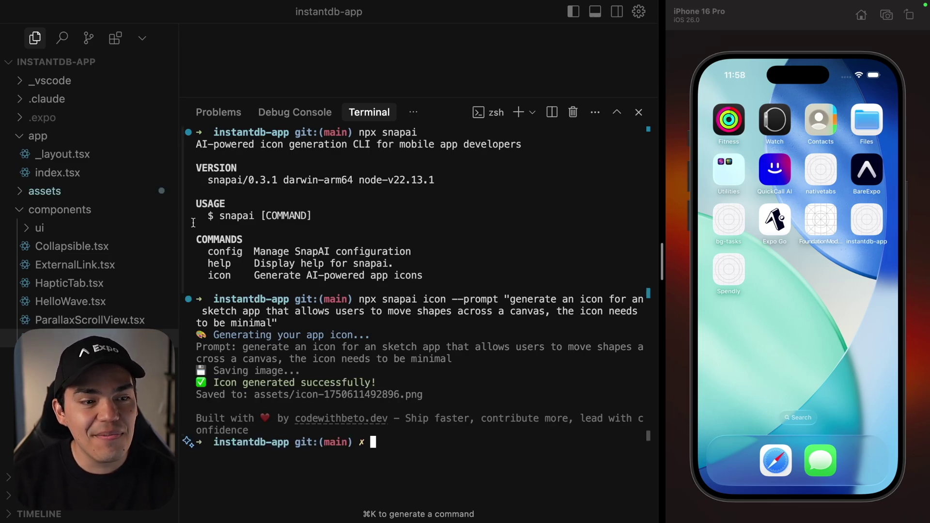
- Preview the generated icon PNG from assets and move it into the images folder
click(113, 192)
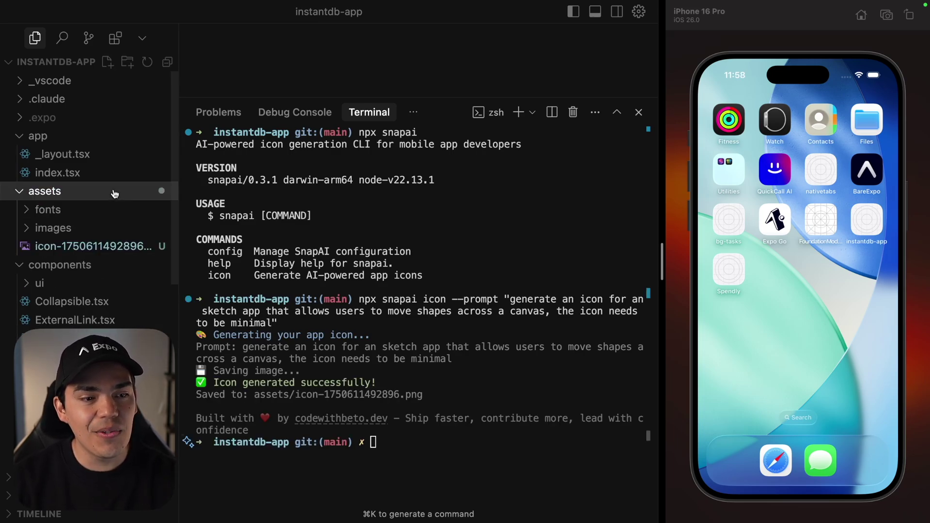
click(99, 253)
key(super+j)
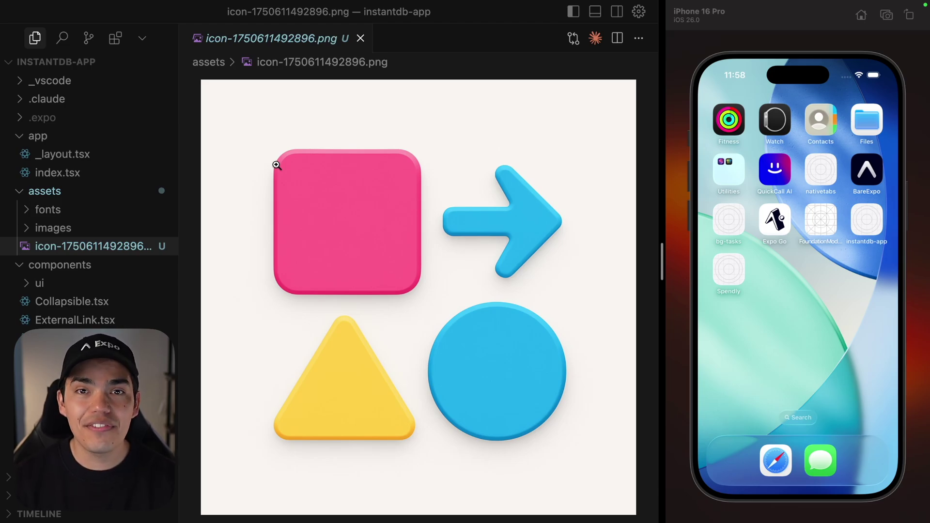
drag(93, 245, 59, 230)
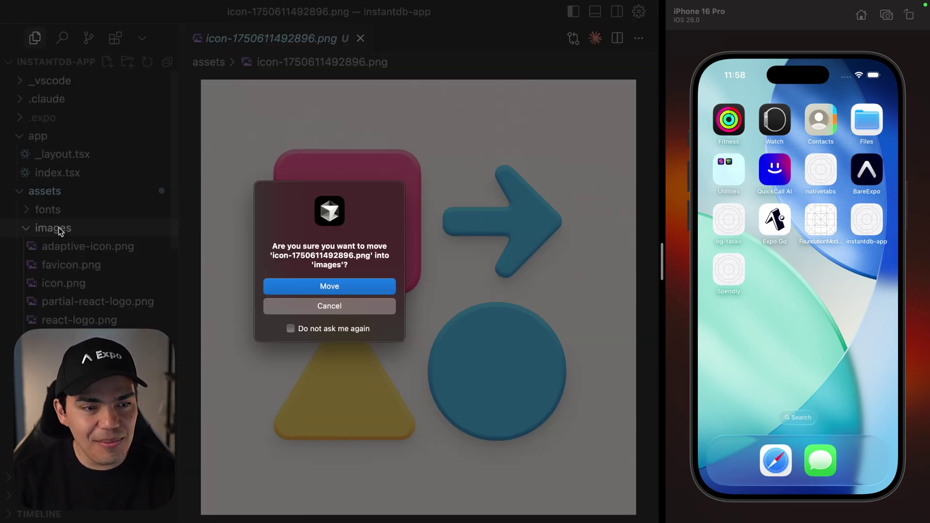
key(Return)
- Delete the old placeholder icon.png and check the new icon on the simulator home screen
click(66, 302)
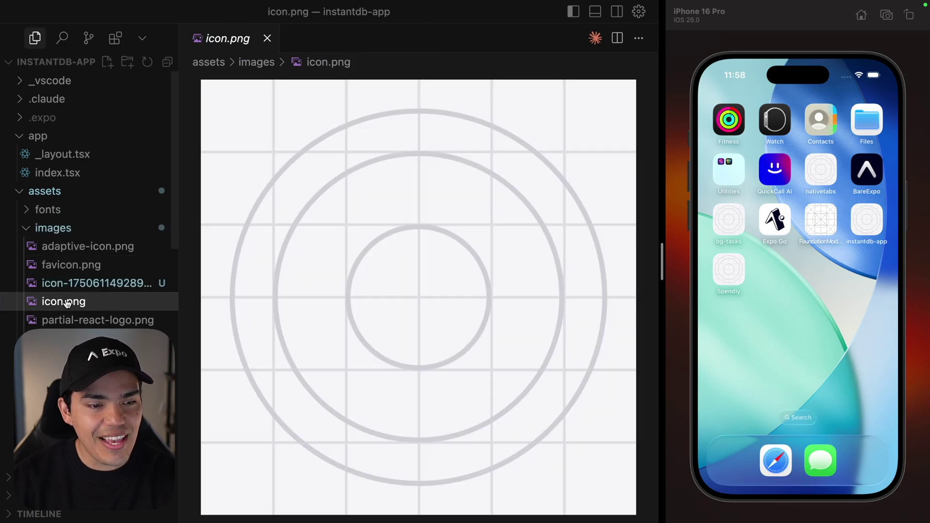
key(super+BackSpace)
key(Return)
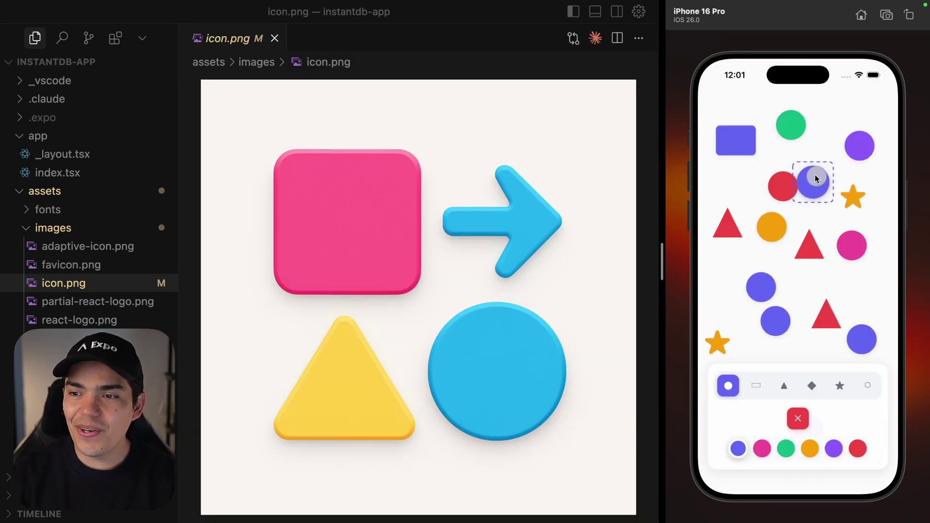
drag(821, 170, 827, 155)
key(super+shift+h)
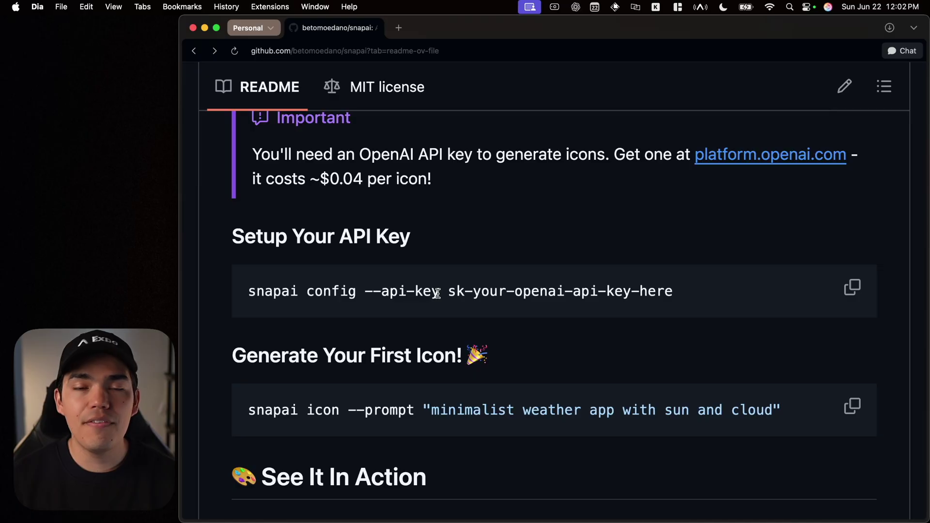
- Select the README's 'snapai config --api-key' setup command, then bring up Cursor's terminal
mouse_move(441, 291)
mouse_down()
mouse_move(361, 293)
mouse_move(370, 292)
mouse_up()
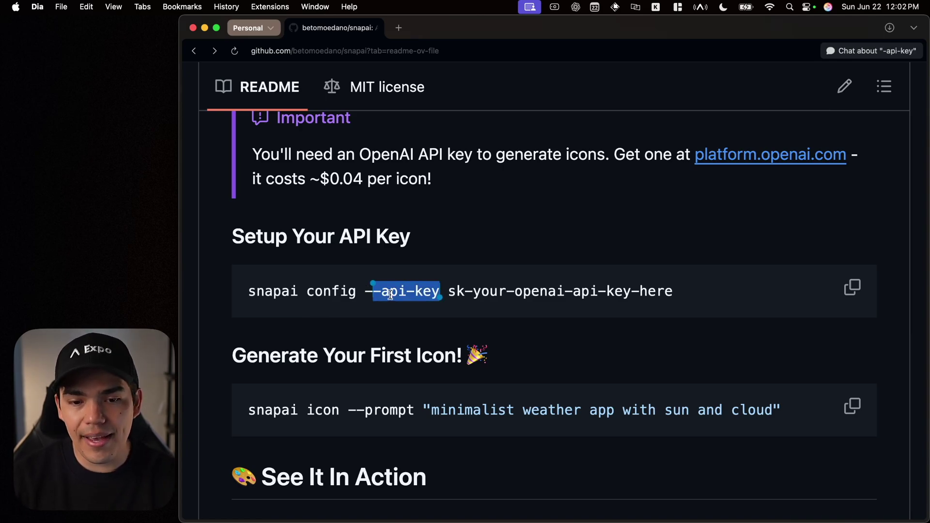
click(390, 294)
drag(255, 292, 439, 291)
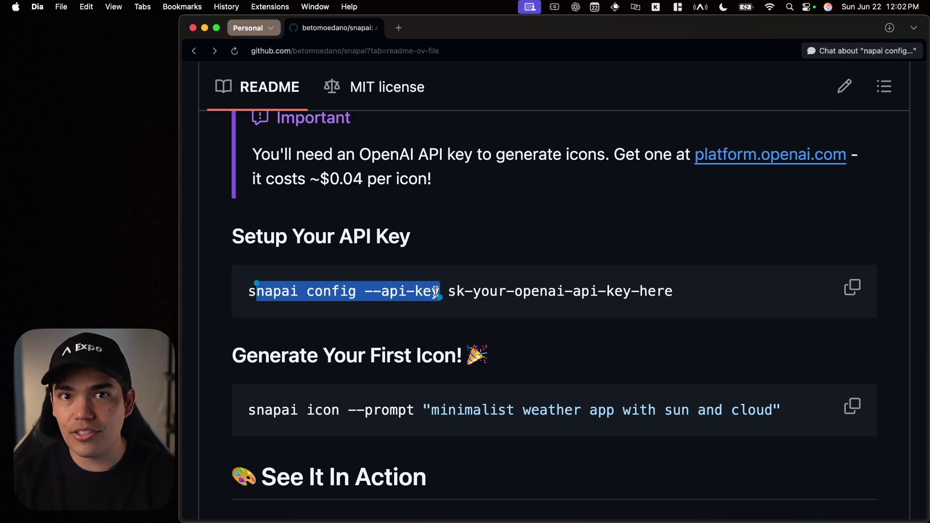
key(ctrl+Right)
key(ctrl+grave)
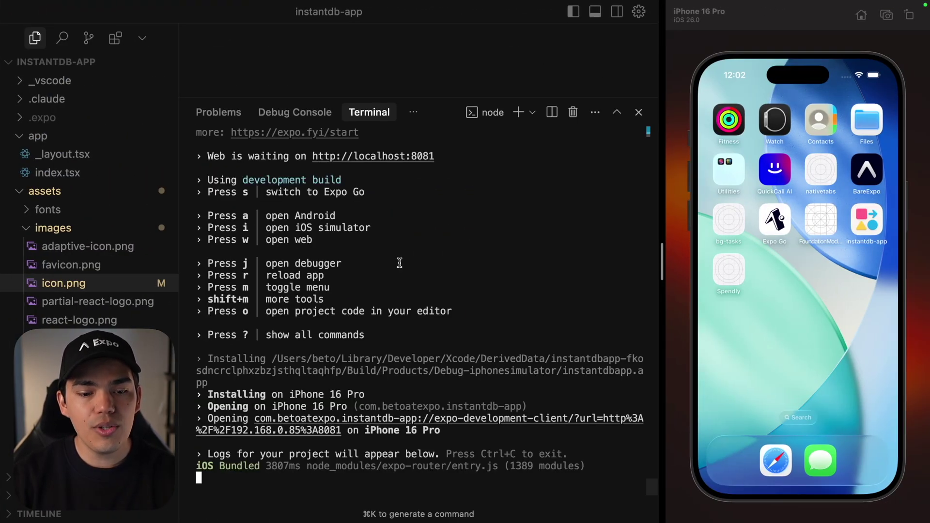
- In a new zsh terminal, run 'npx snapai -h' and 'npx snapai config', checking the OpenAI API Key line
key(ctrl+shift+grave)
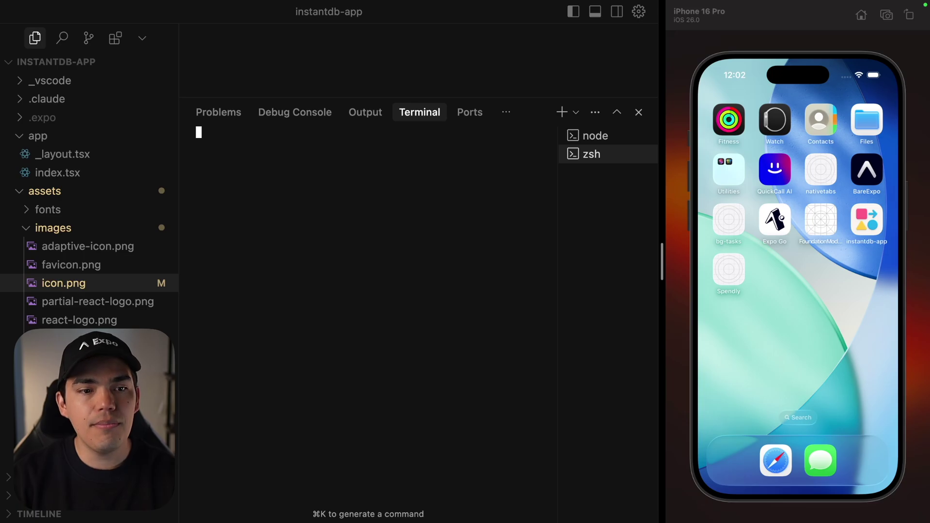
text(npx snapai -h)
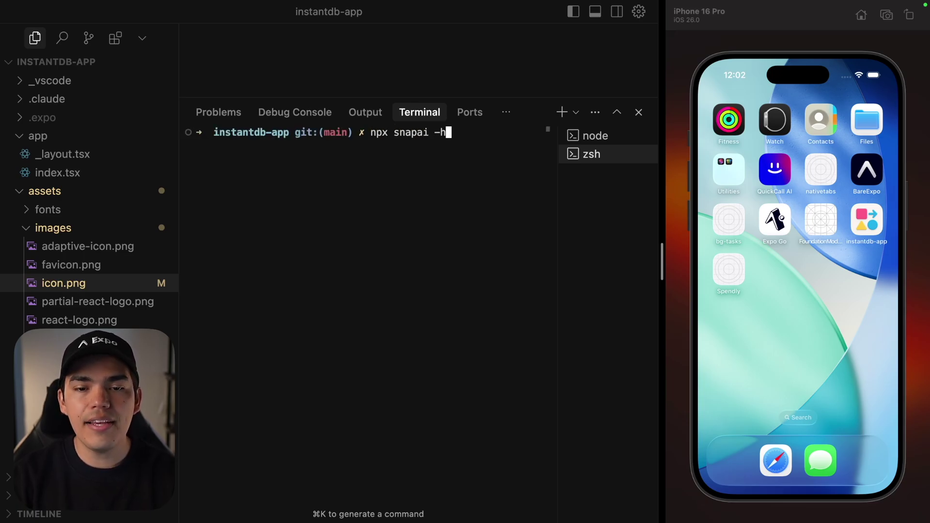
key(Return)
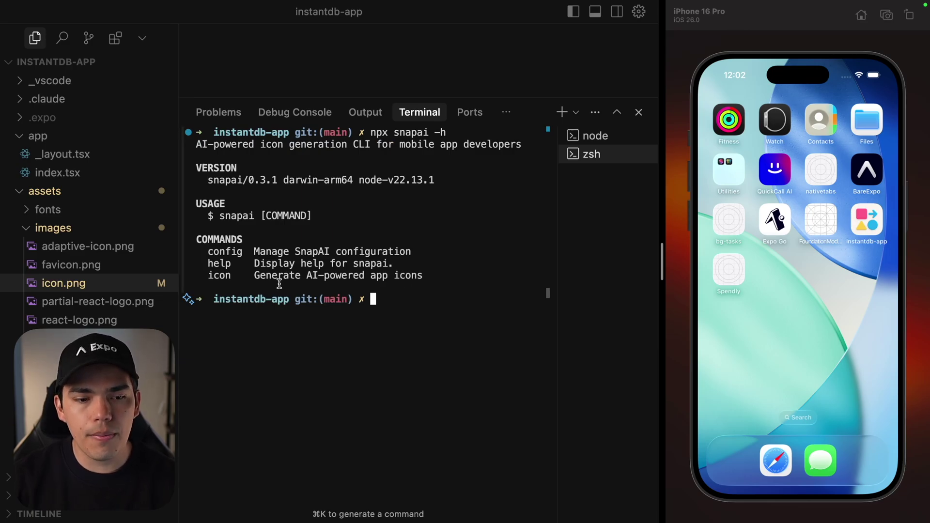
text(npx s)
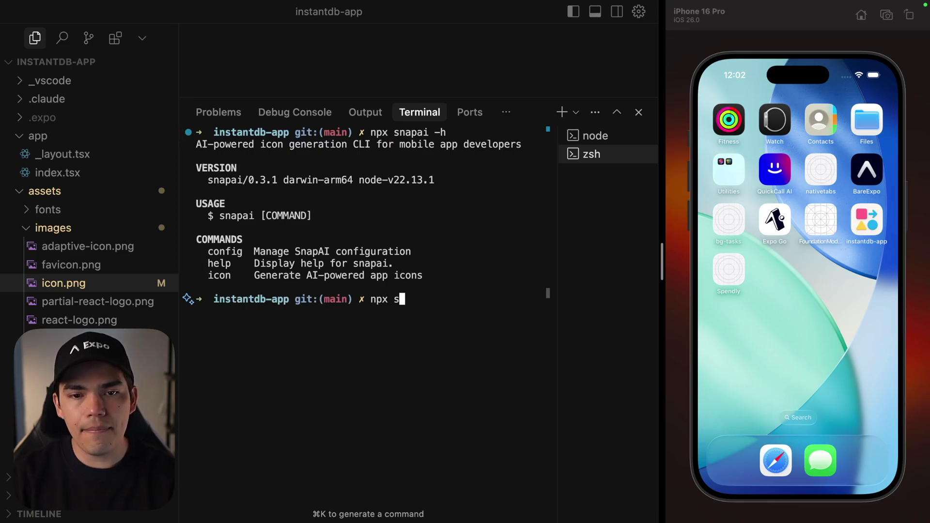
text(napai confi)
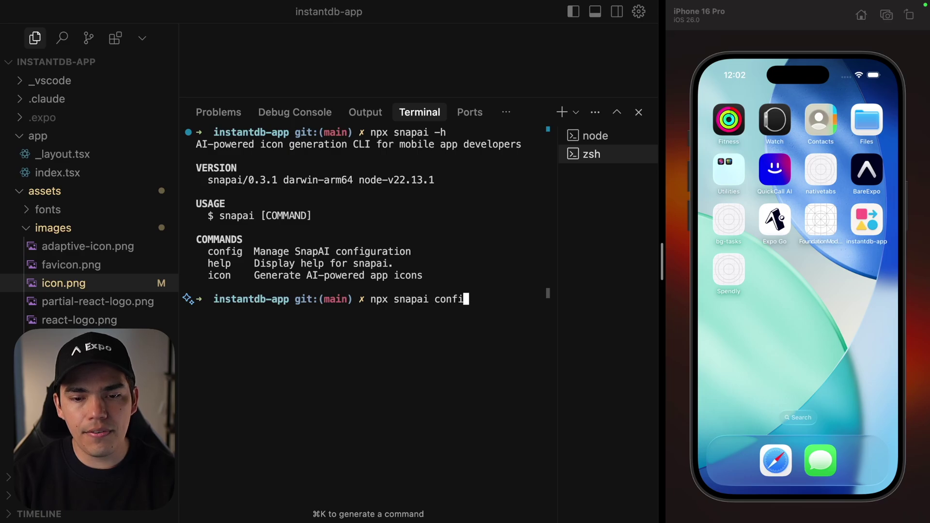
text(g)
key(Return)
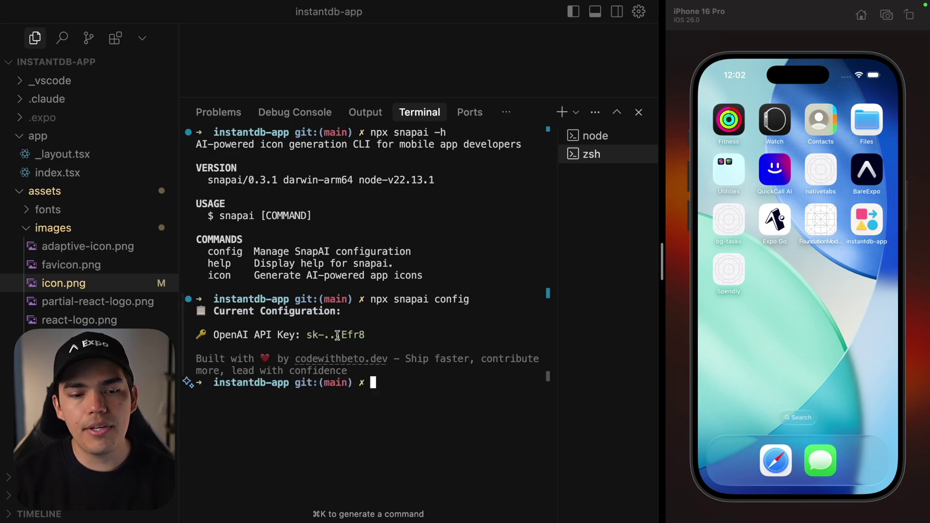
drag(215, 335, 296, 335)
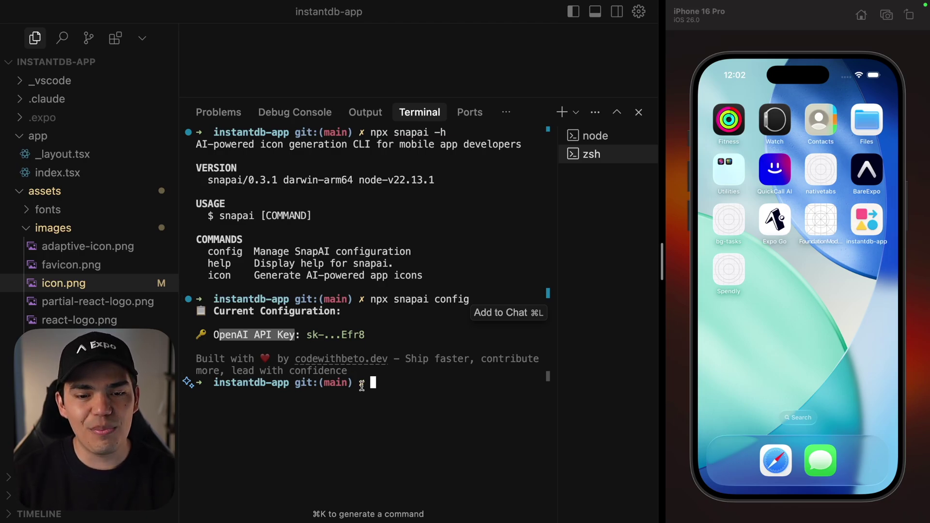
click(296, 335)
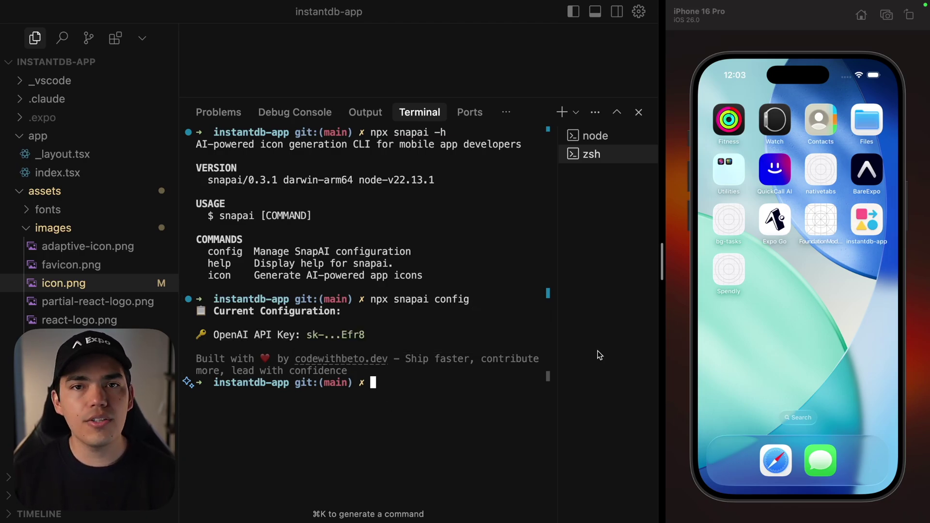